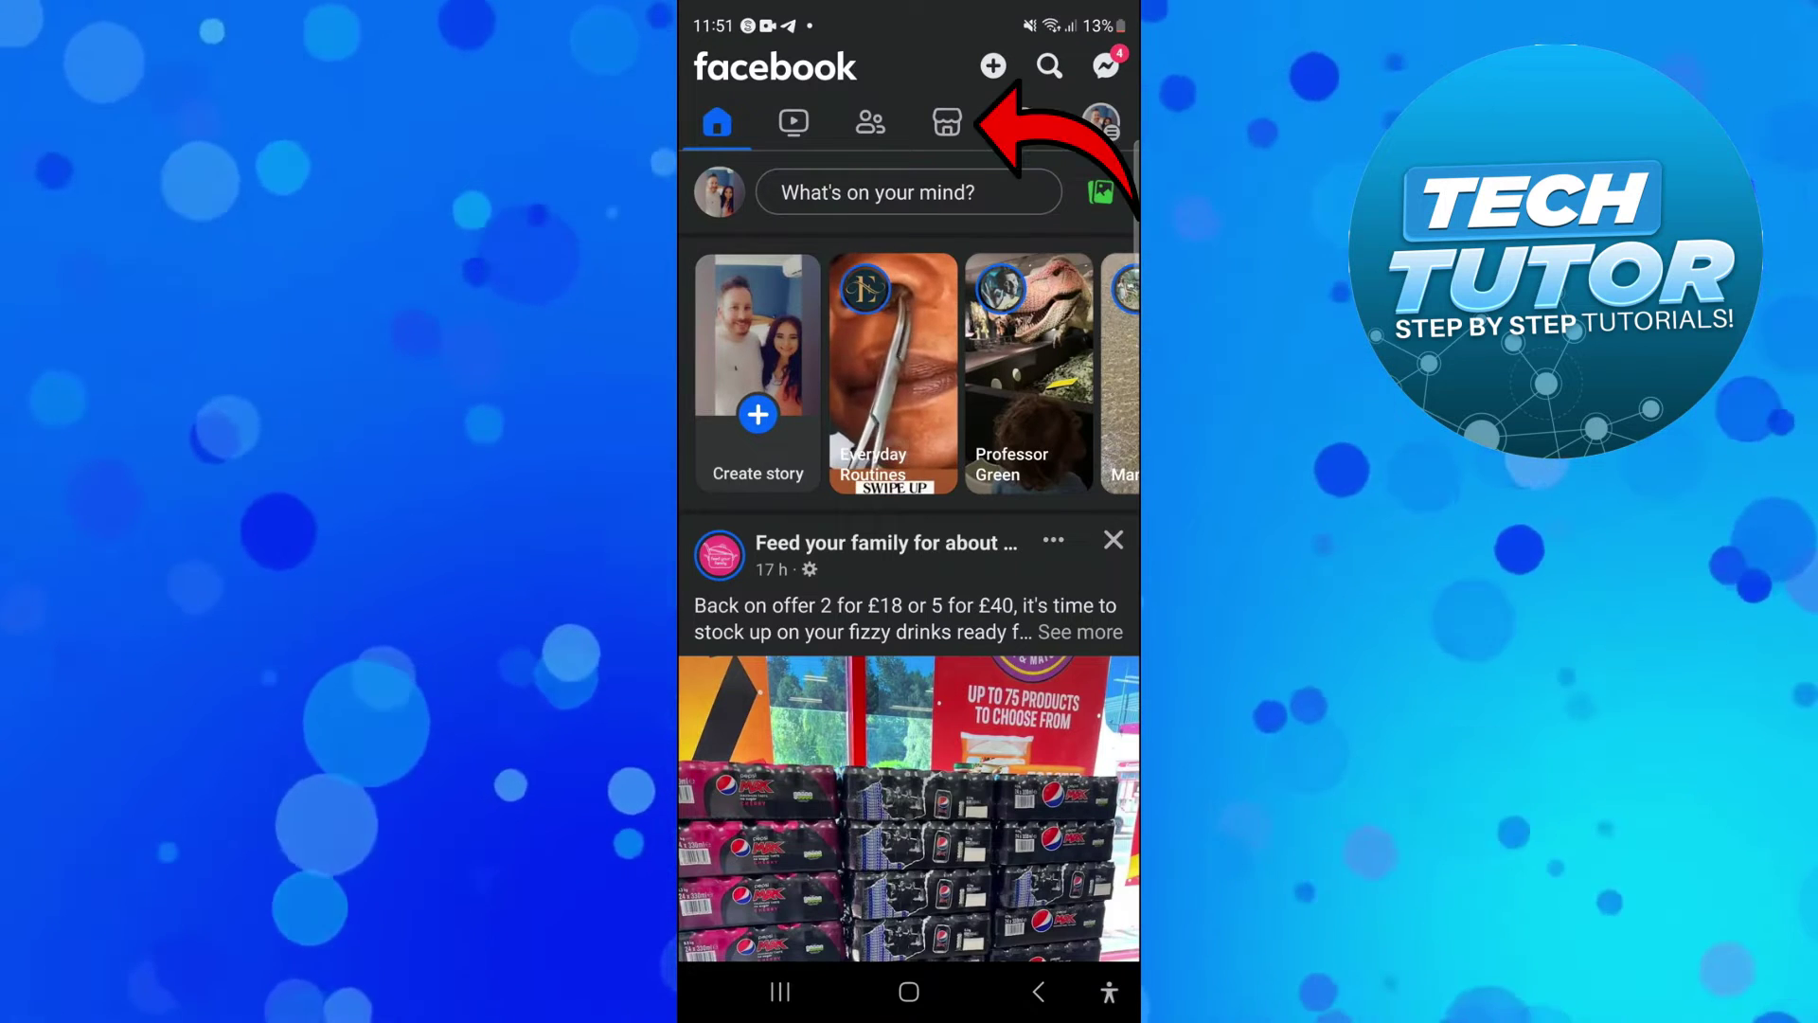
Step: Go to Marketplace search and show the Saved searches list with 'nintendo switch' and 'cars for sale'
{"action": "left_click", "coordinate": [946, 123]}
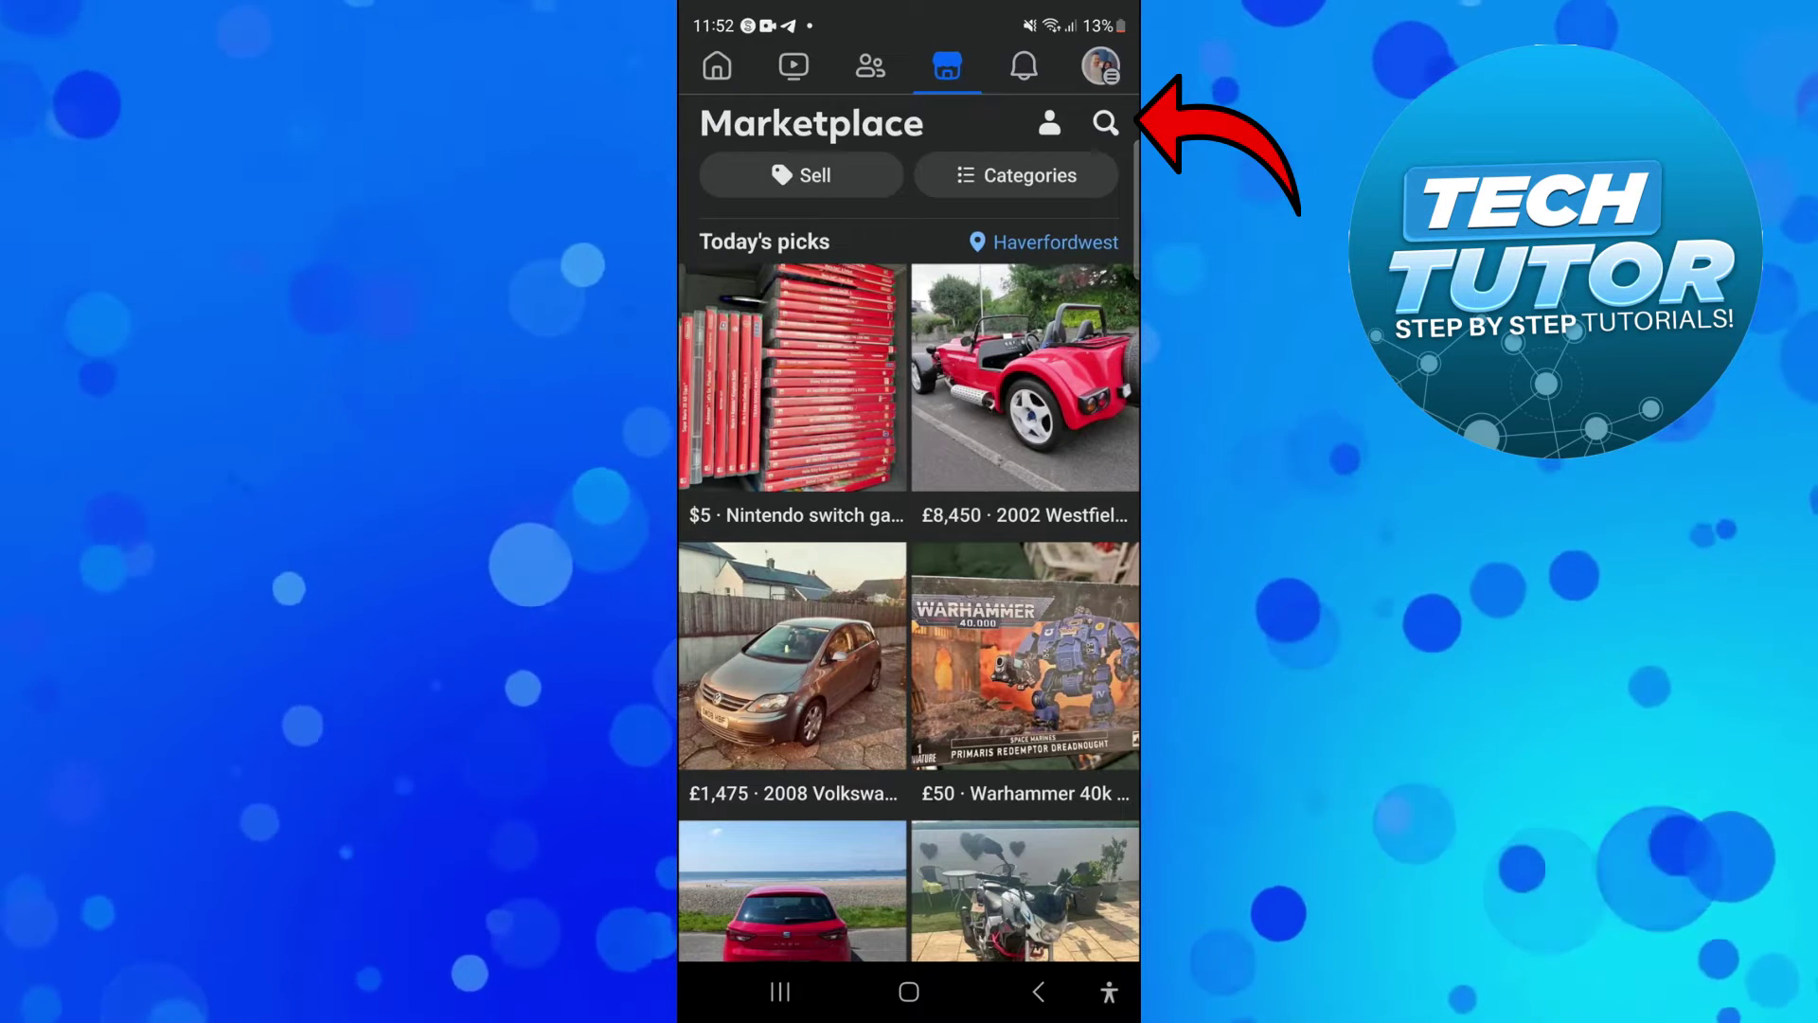
{"action": "left_click", "coordinate": [1106, 123]}
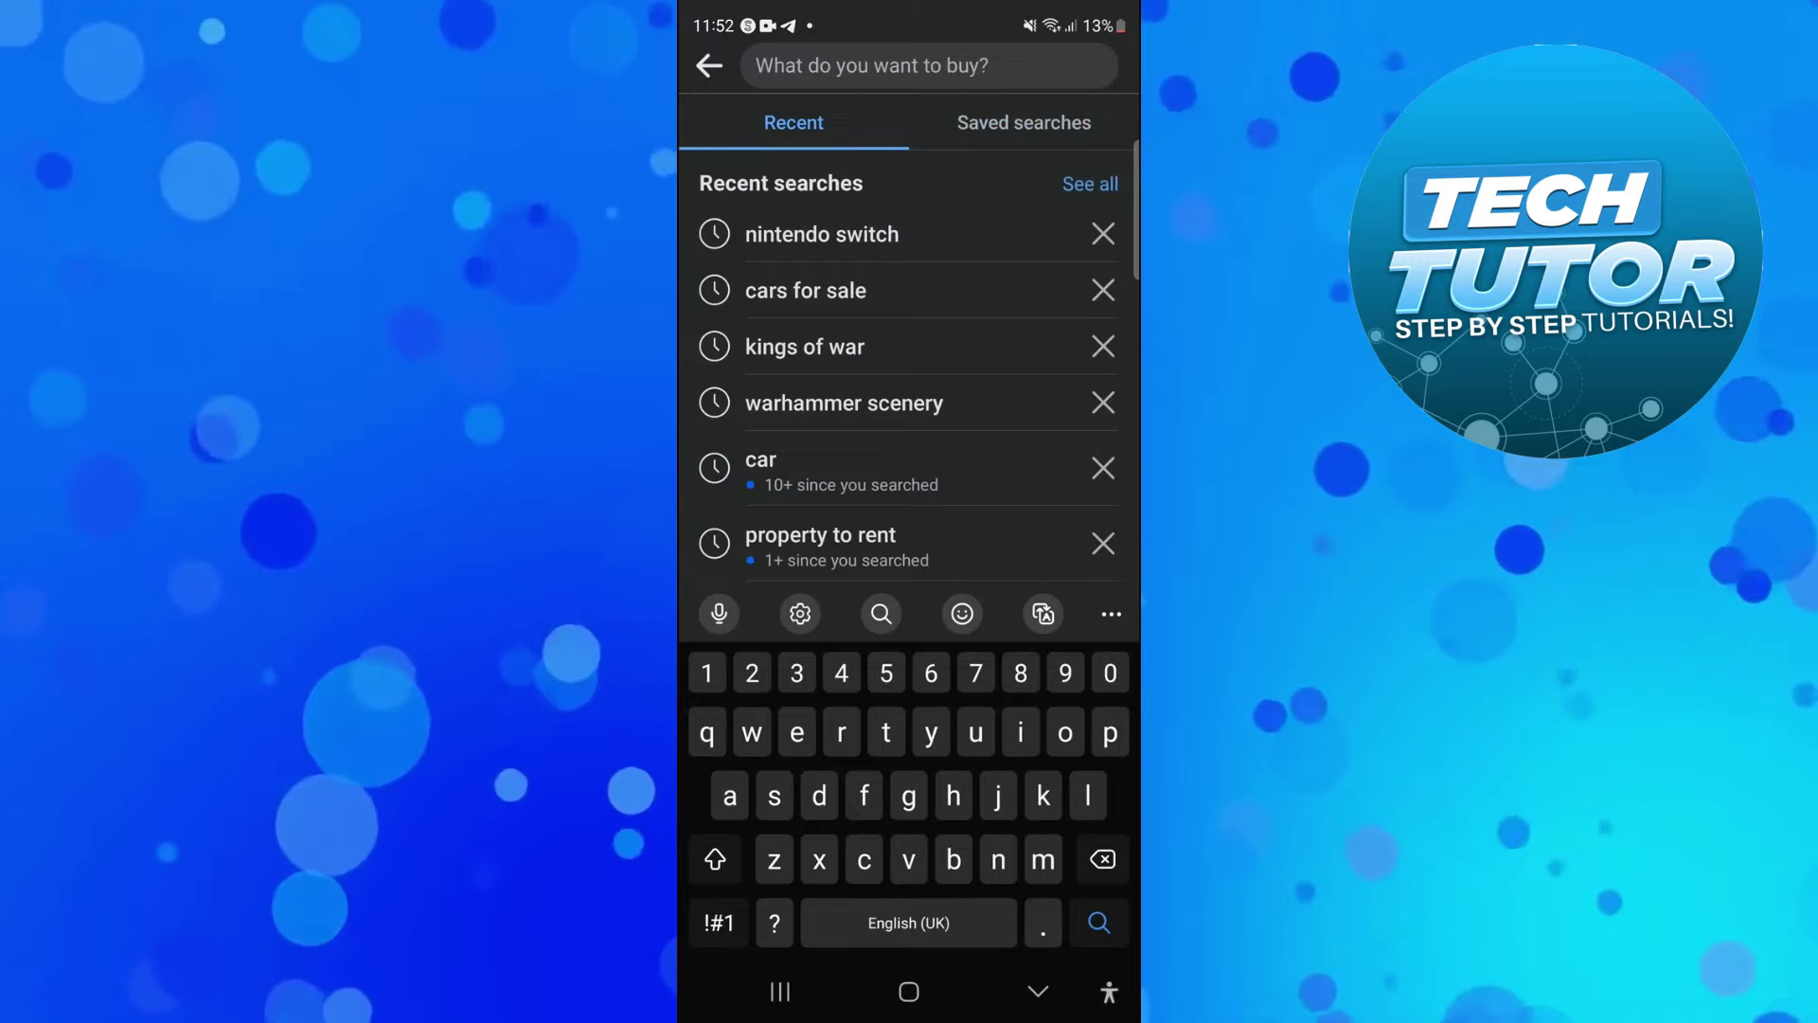
{"action": "left_click", "coordinate": [1022, 122]}
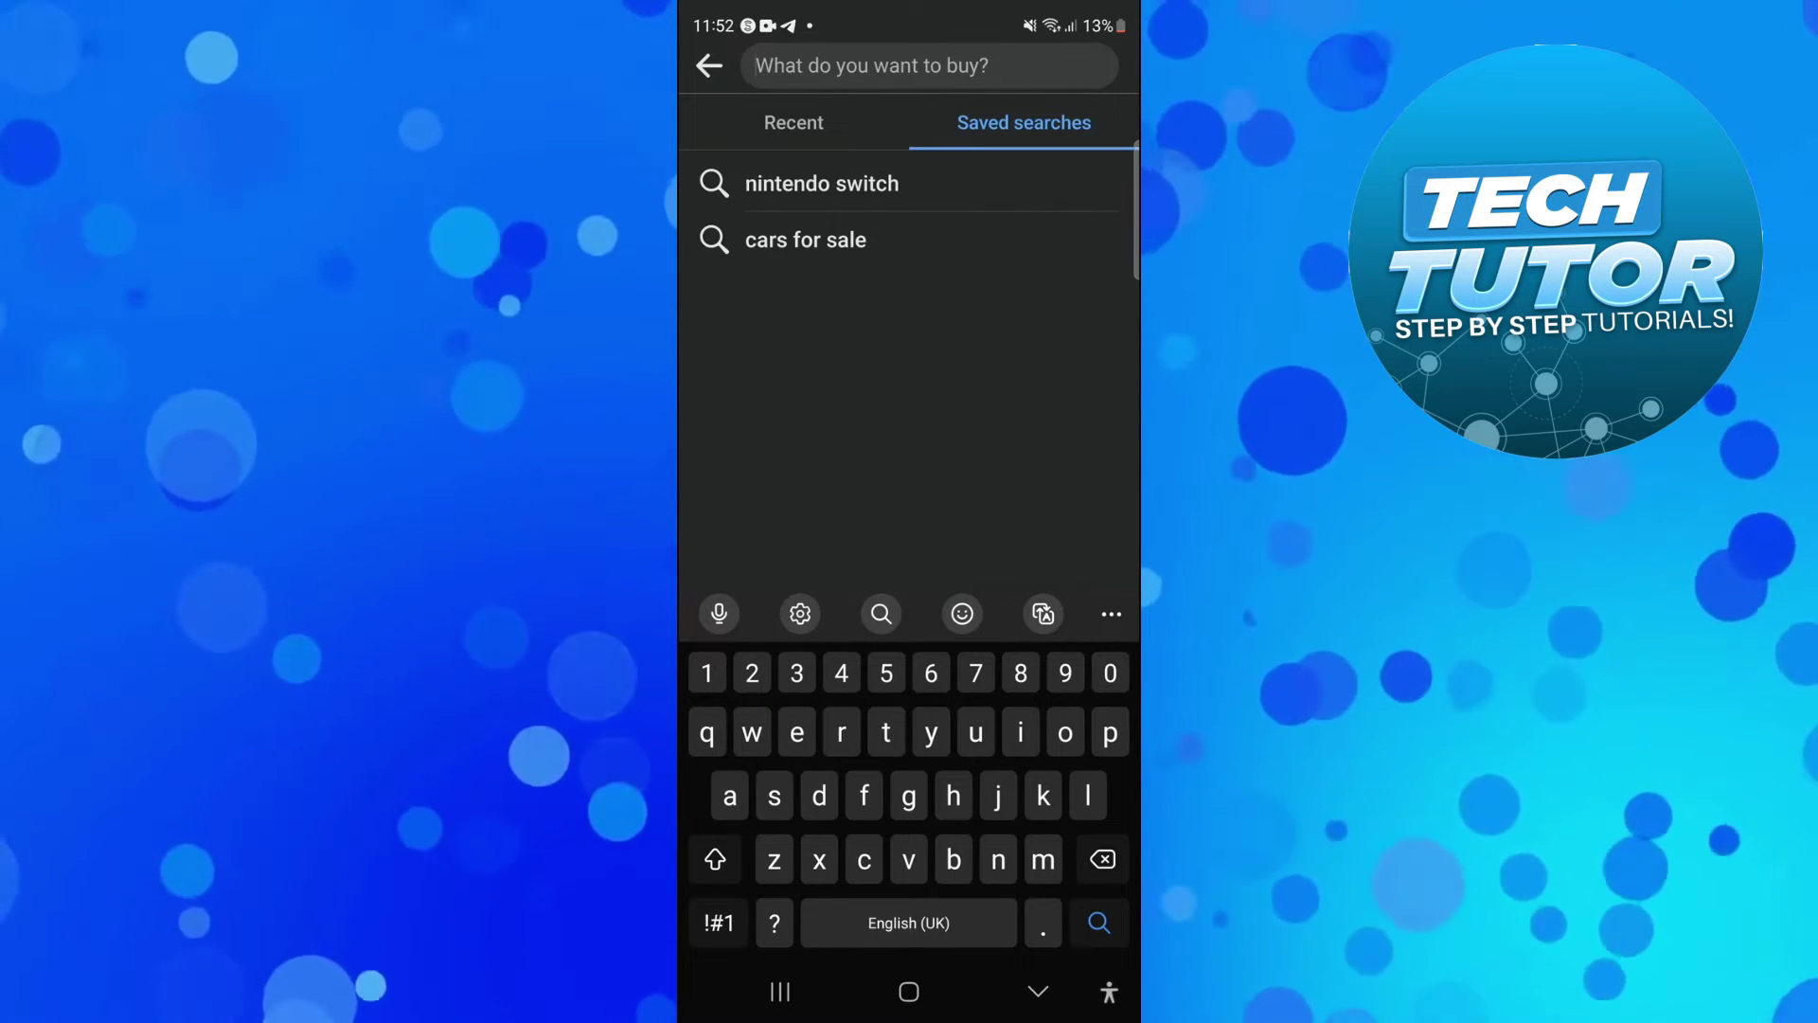
Step: Open the saved 'cars for sale' search and unsave it
{"action": "left_click", "coordinate": [805, 239]}
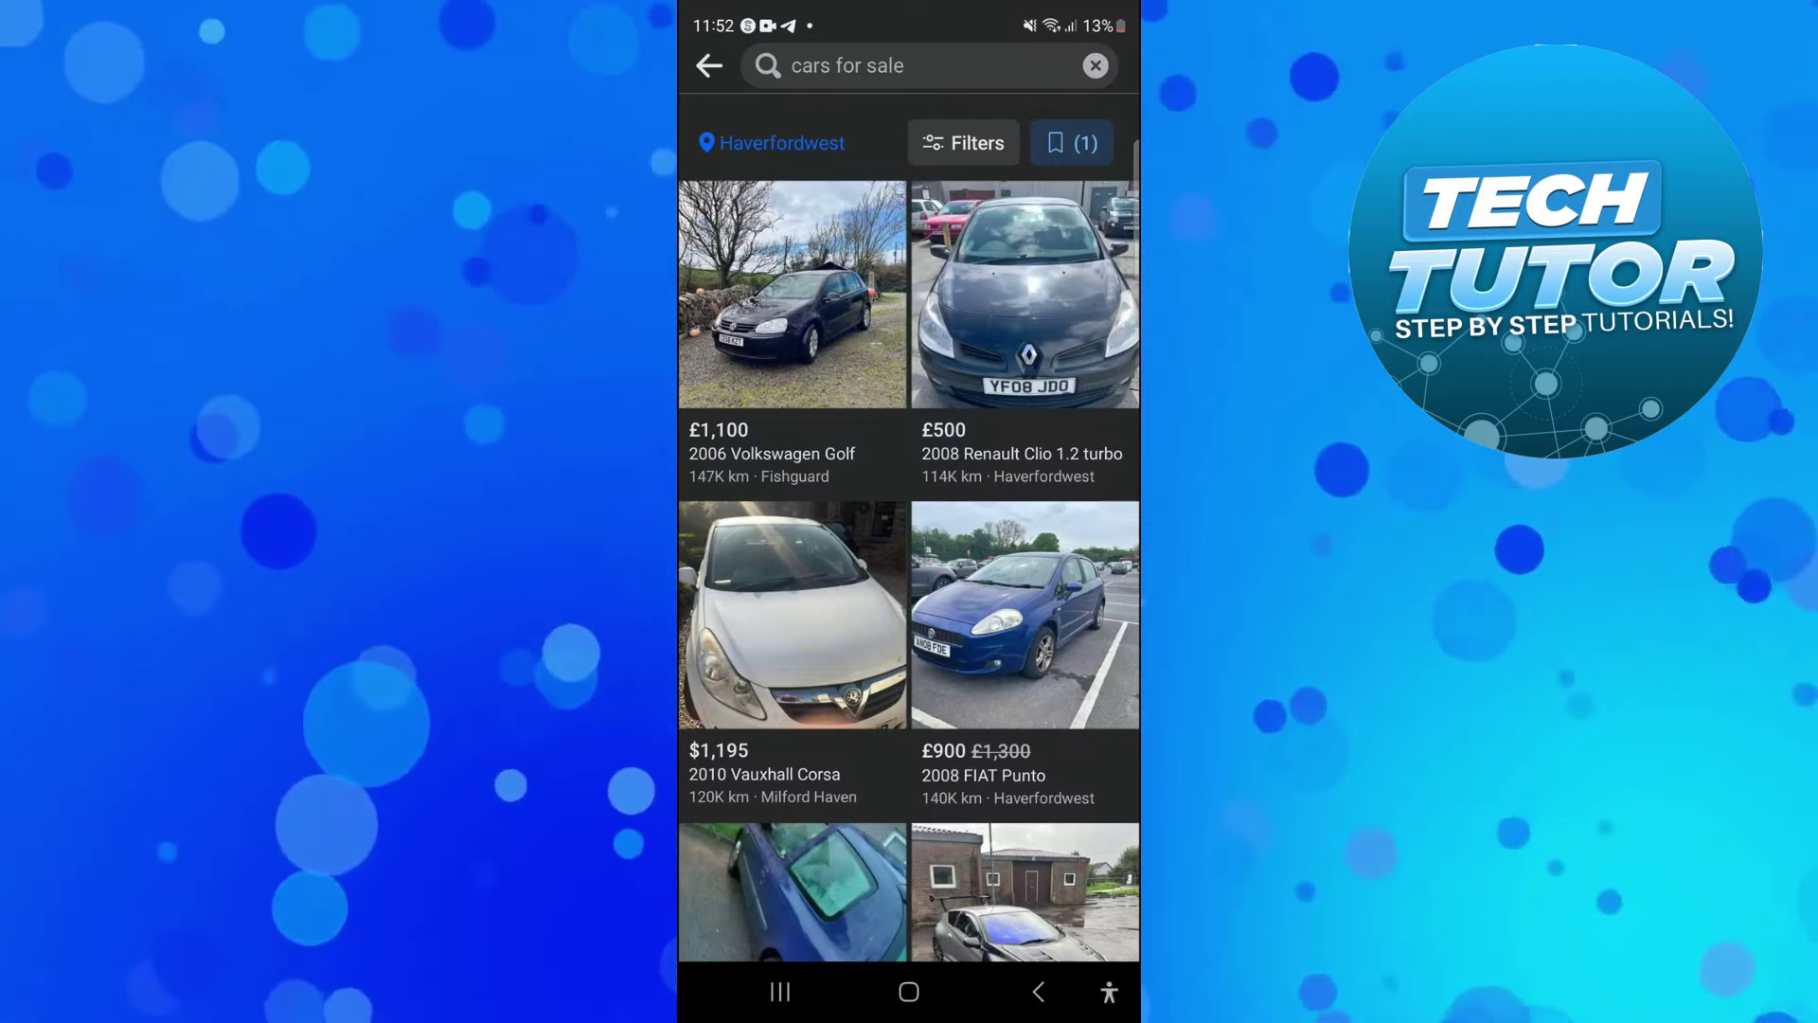
{"action": "left_click", "coordinate": [1072, 142]}
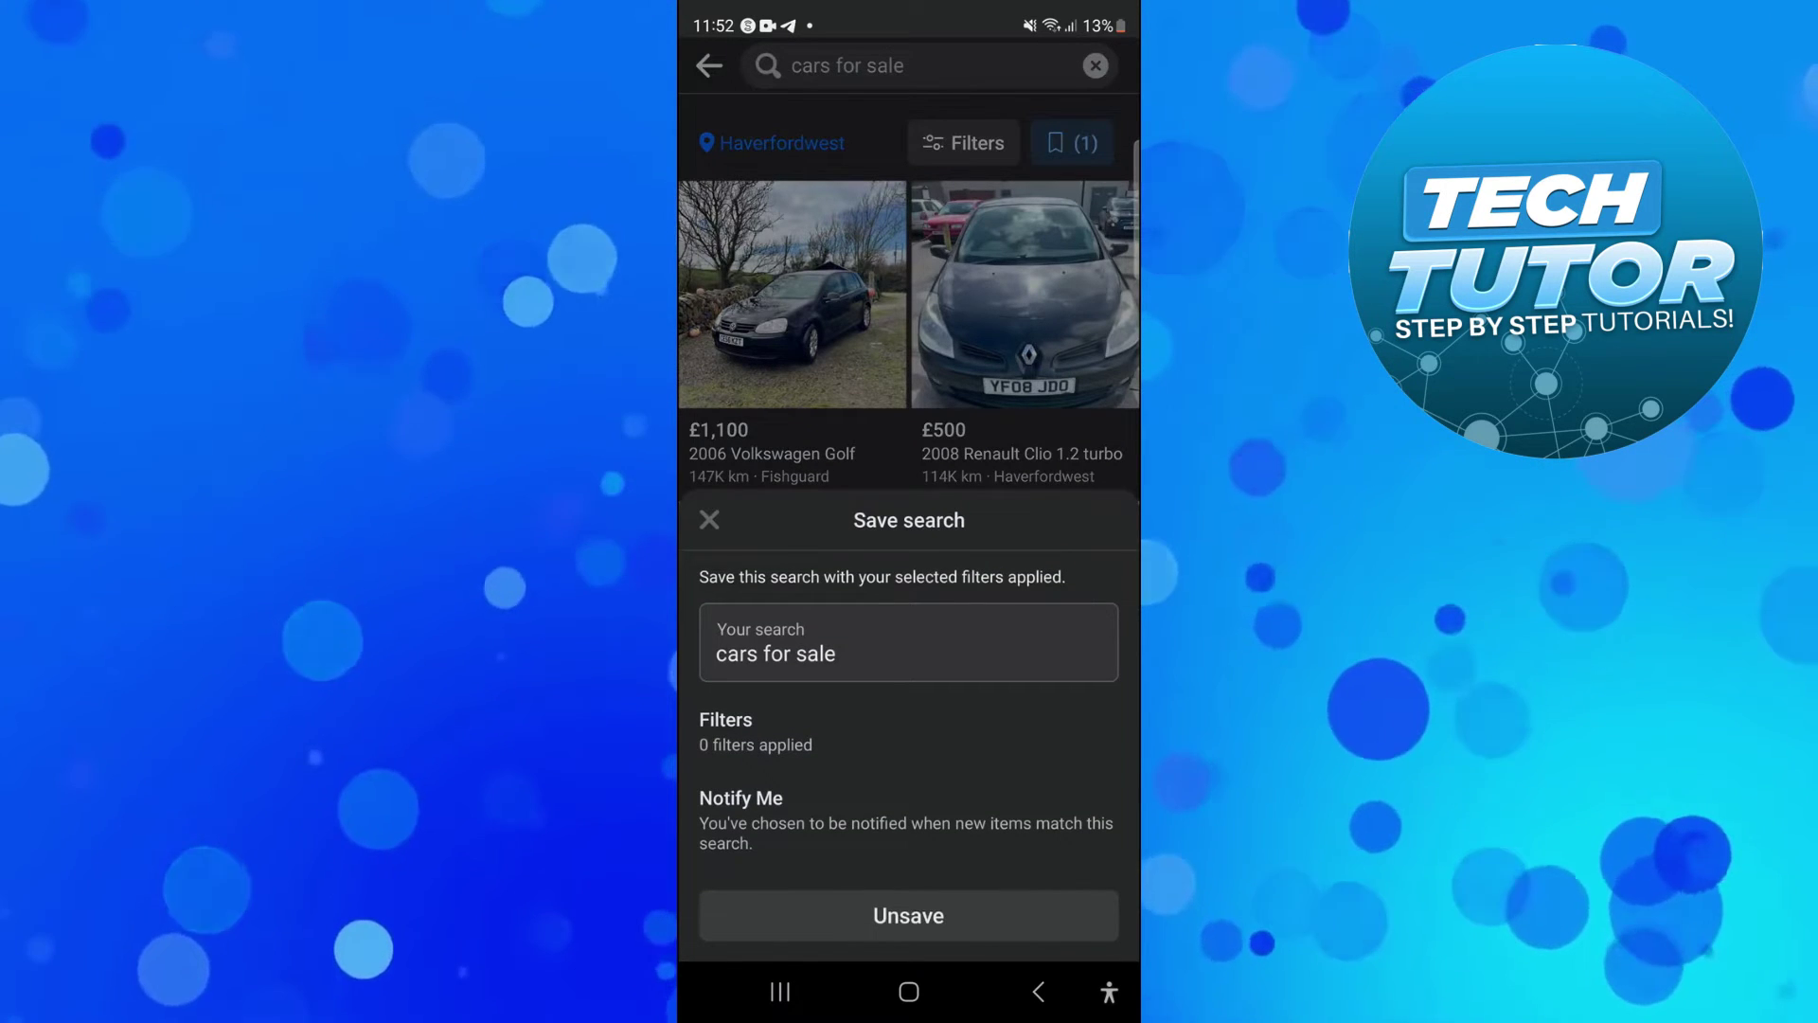
{"action": "left_click", "coordinate": [908, 915]}
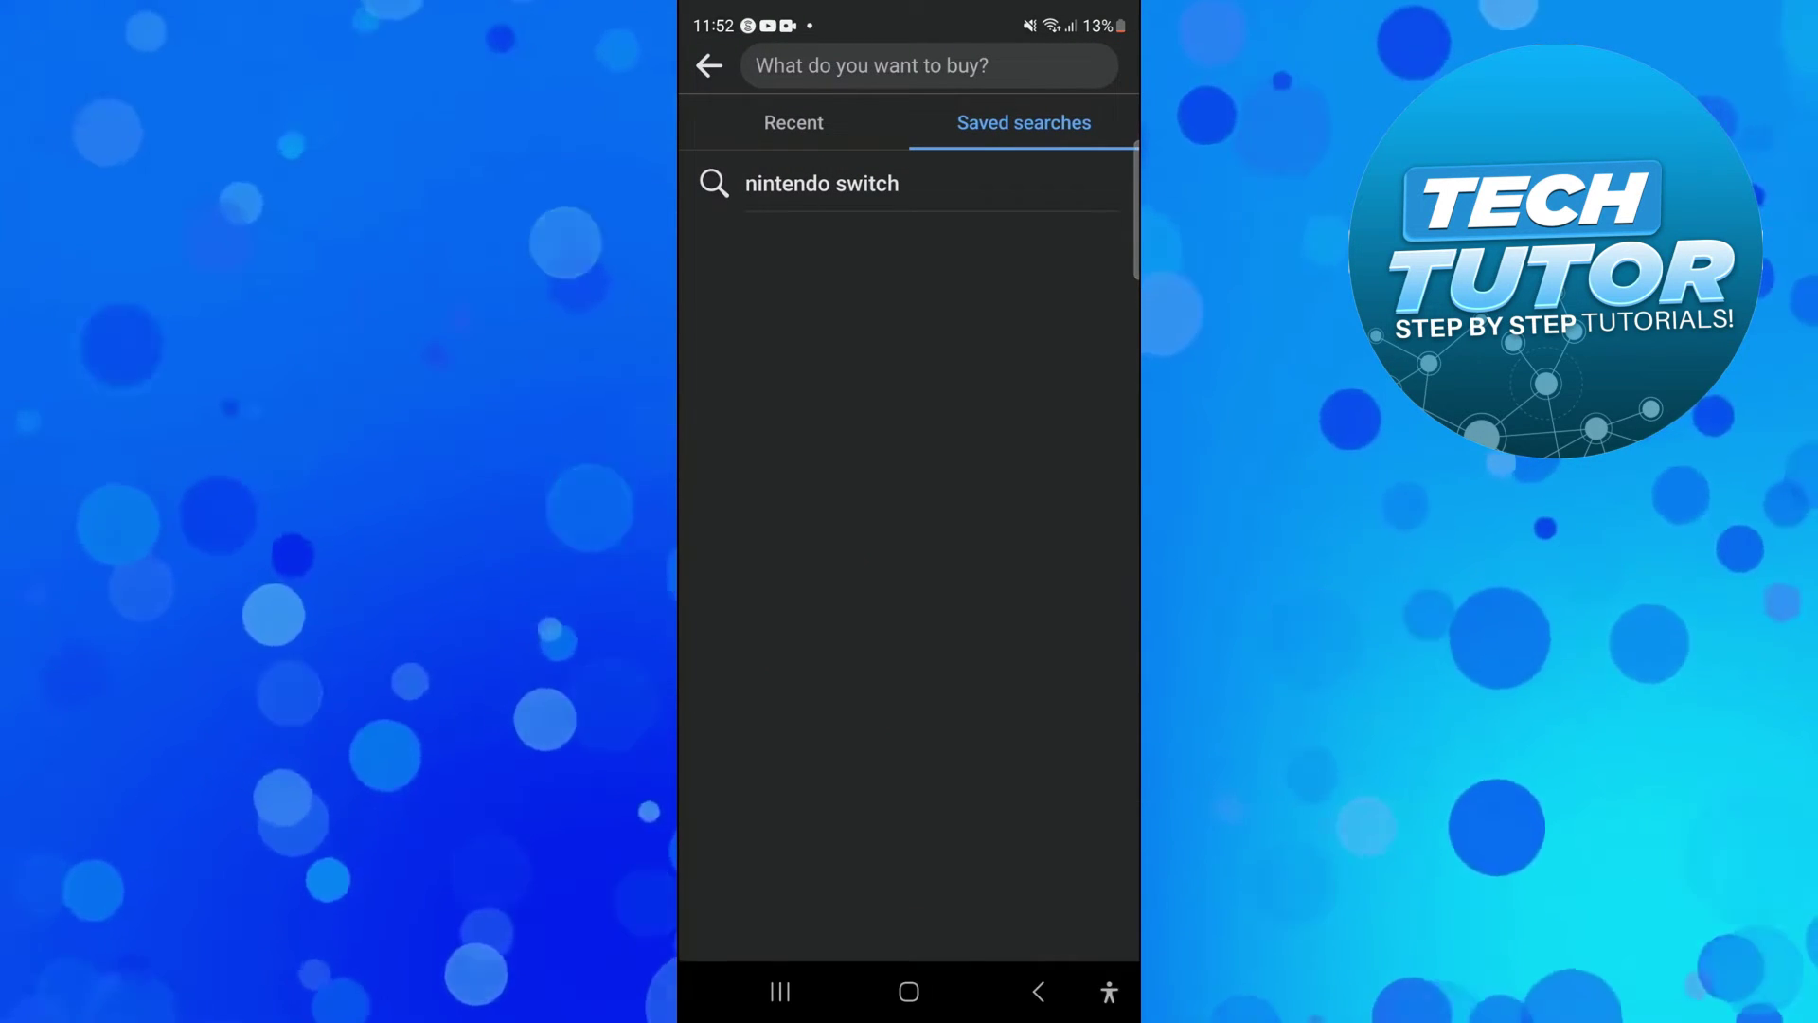
Step: Open and unsave the 'nintendo switch' search, then return to the empty Saved searches list
{"action": "left_click", "coordinate": [821, 183]}
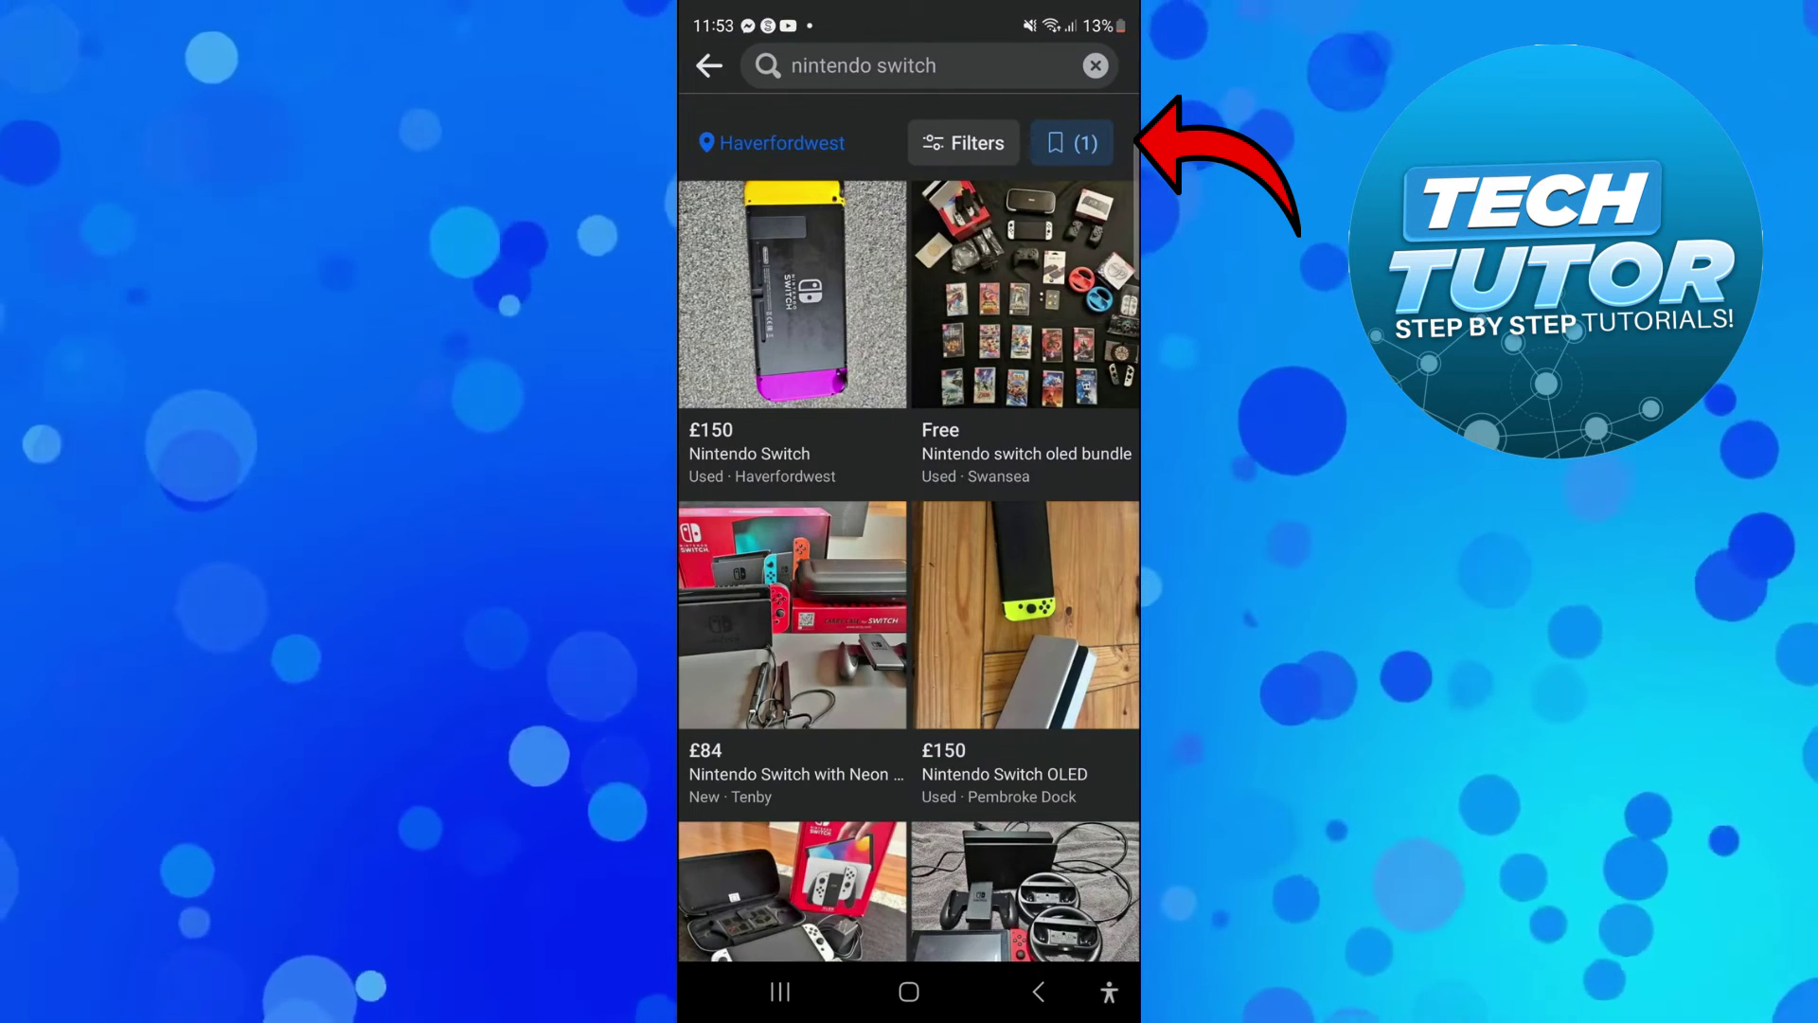
{"action": "left_click", "coordinate": [1073, 142]}
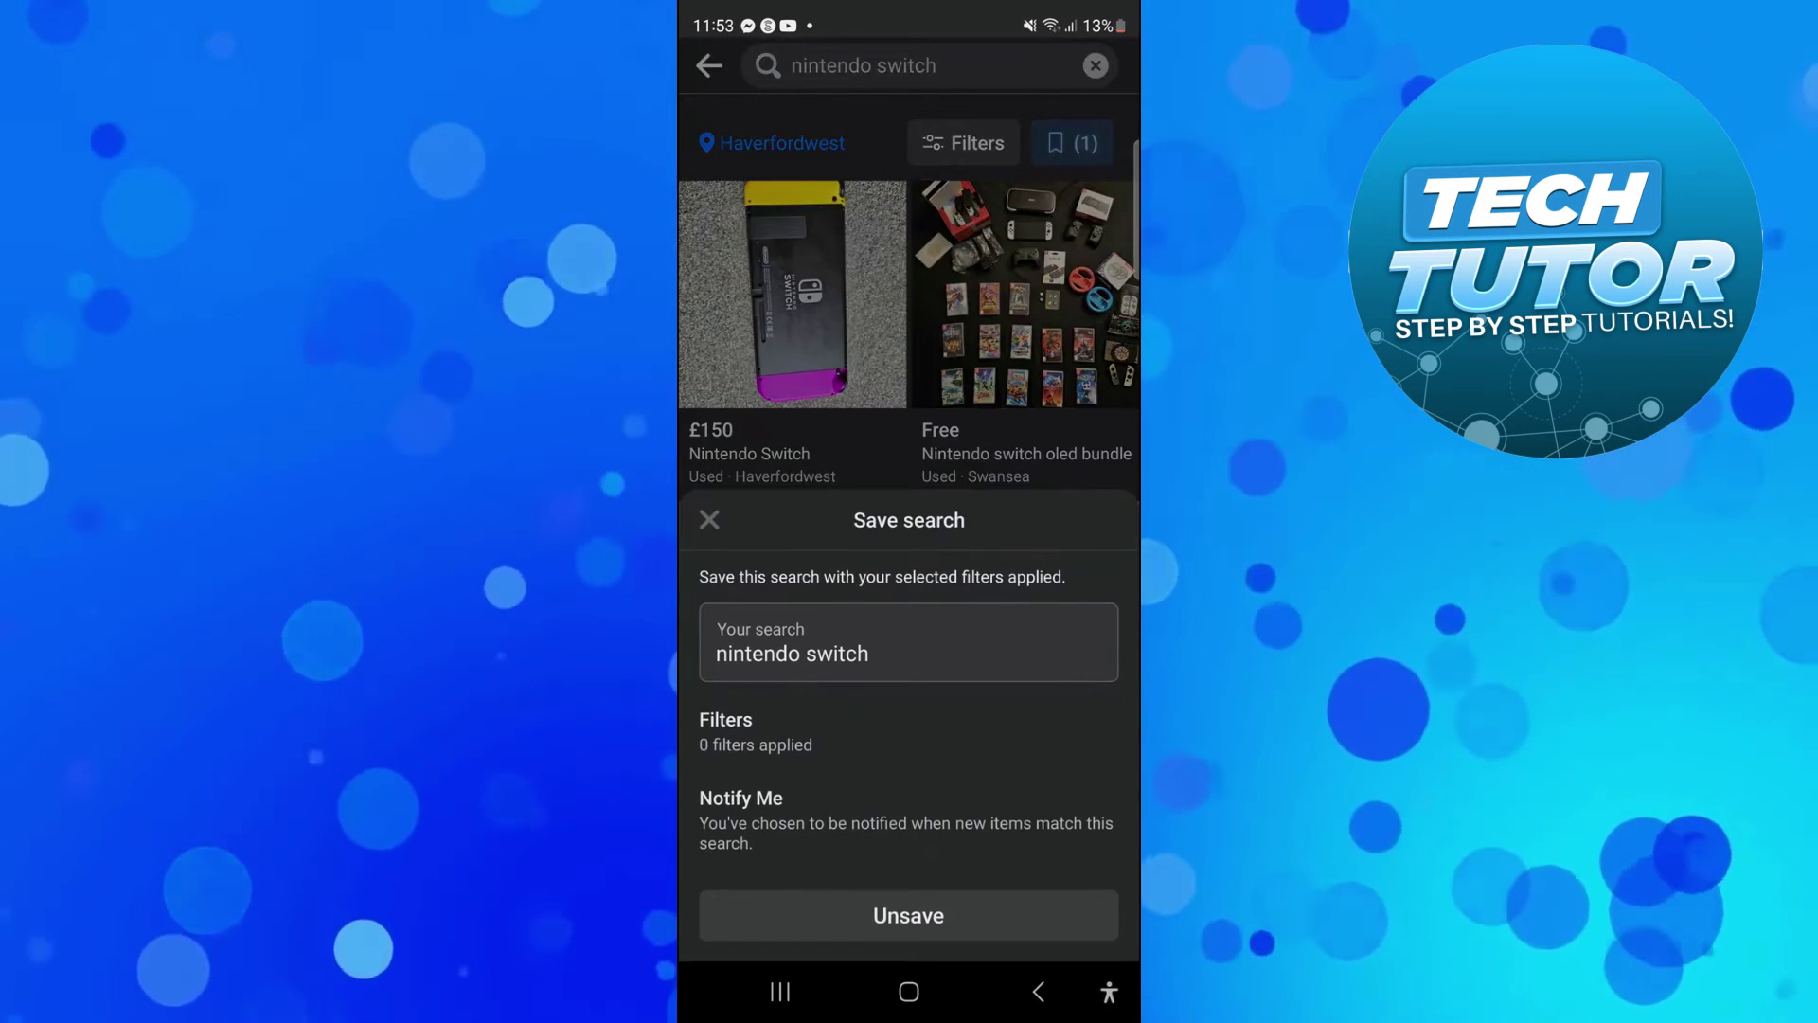
{"action": "left_click", "coordinate": [908, 915]}
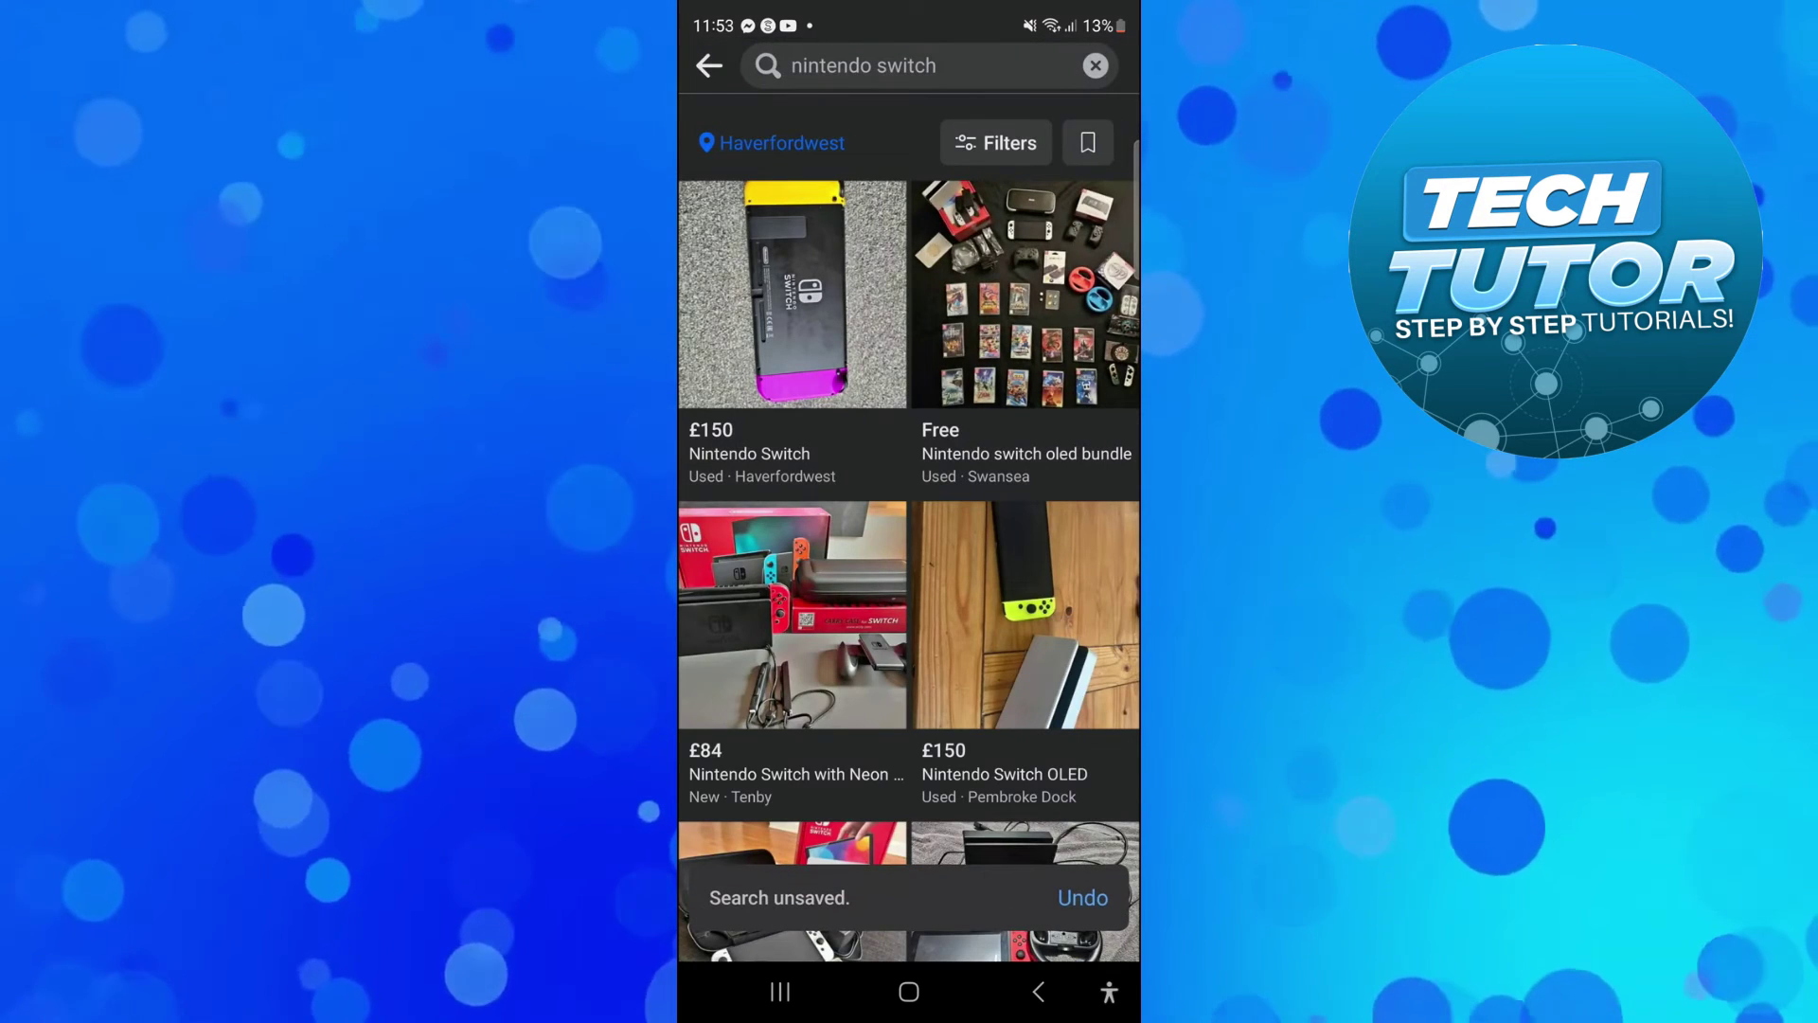
{"action": "left_click", "coordinate": [1086, 142]}
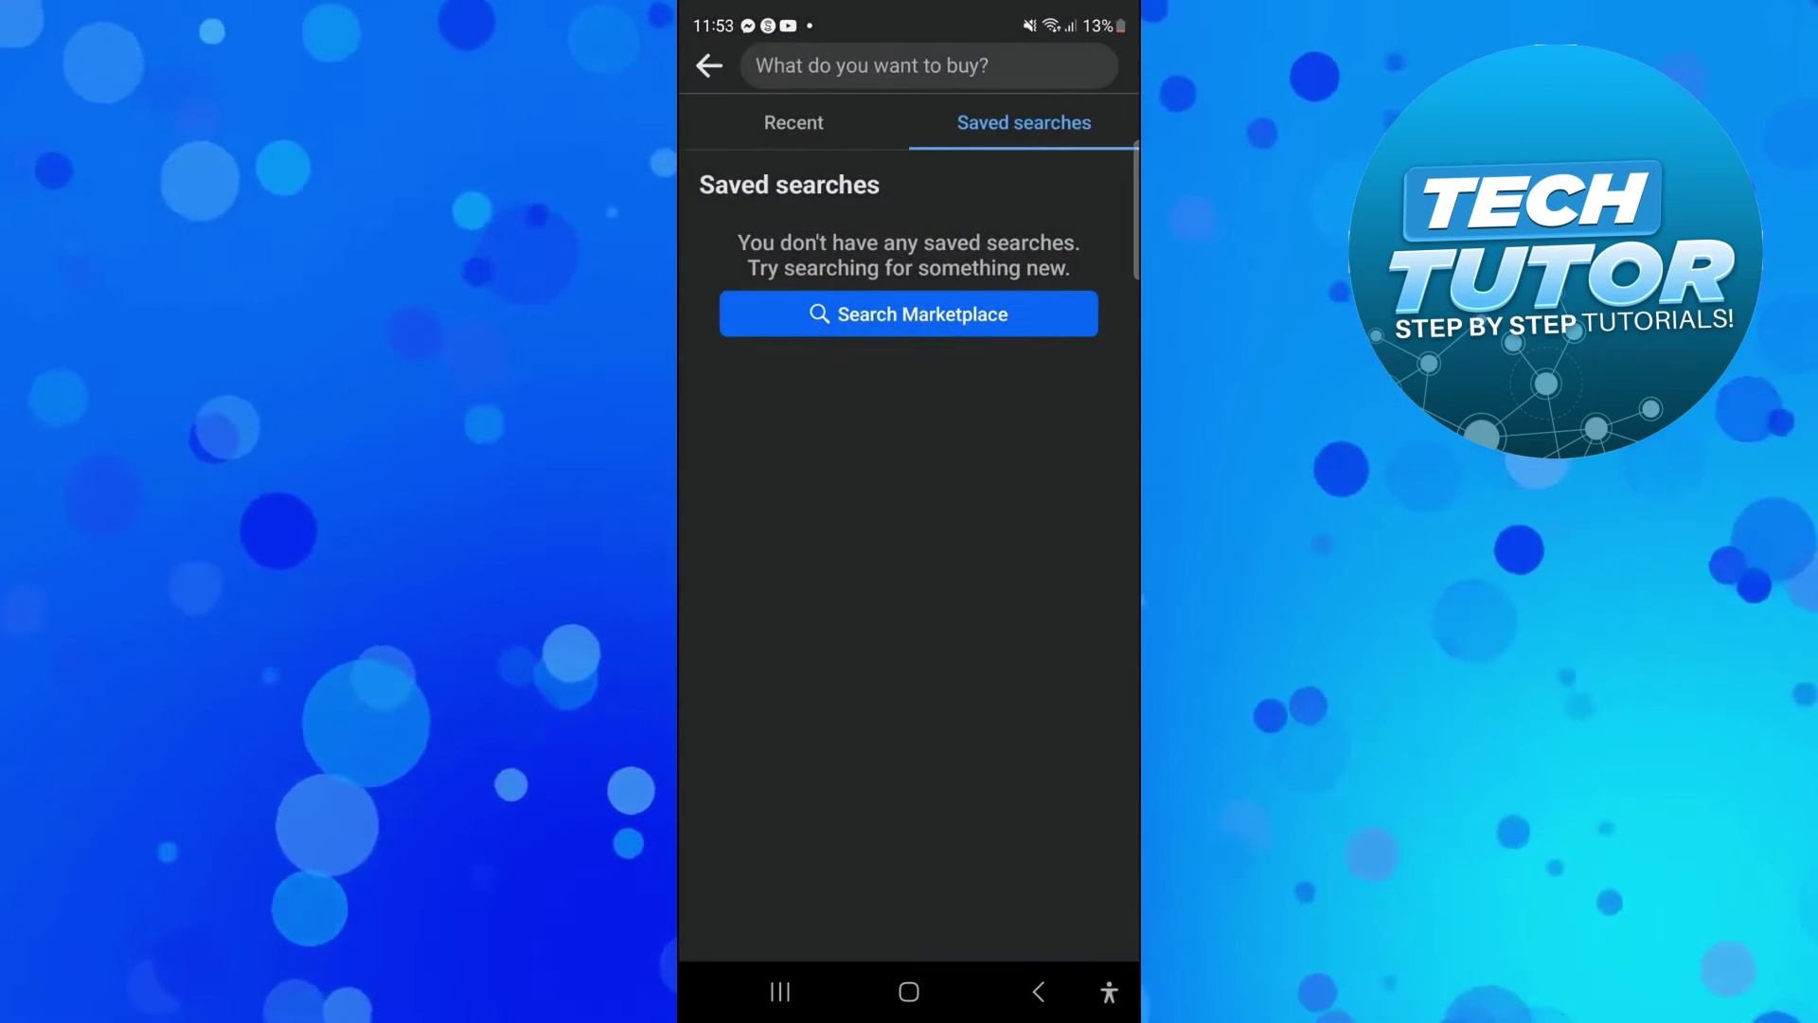